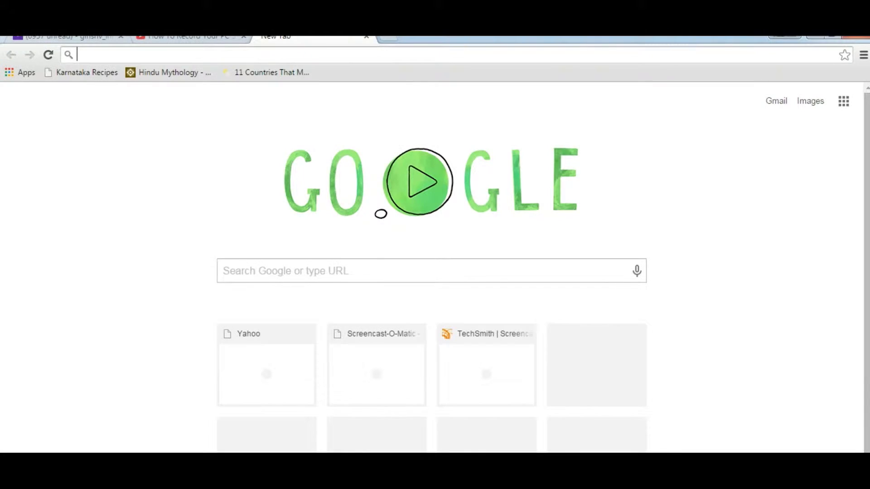
text(https://www.edx.org/)
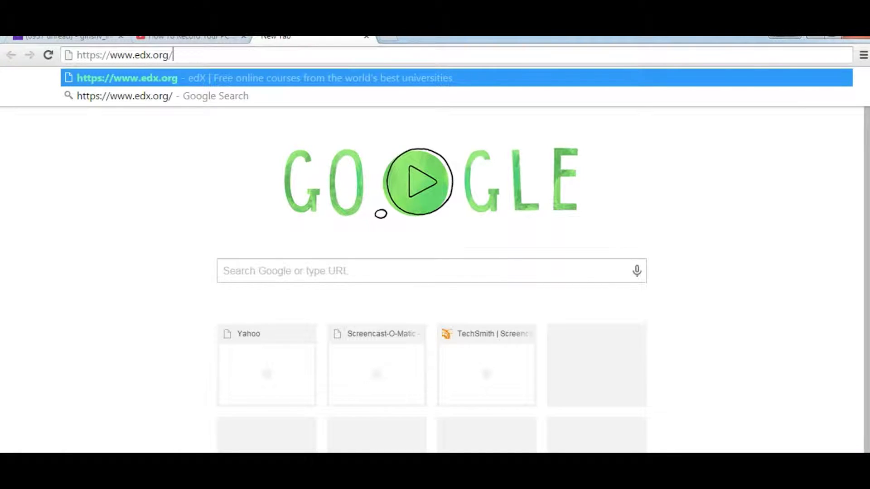
key(Return)
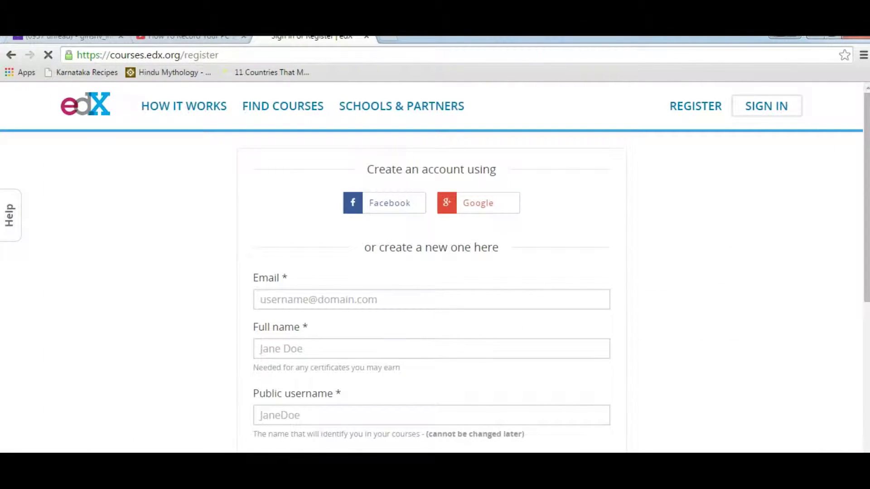
scroll(435, 267, down, 1)
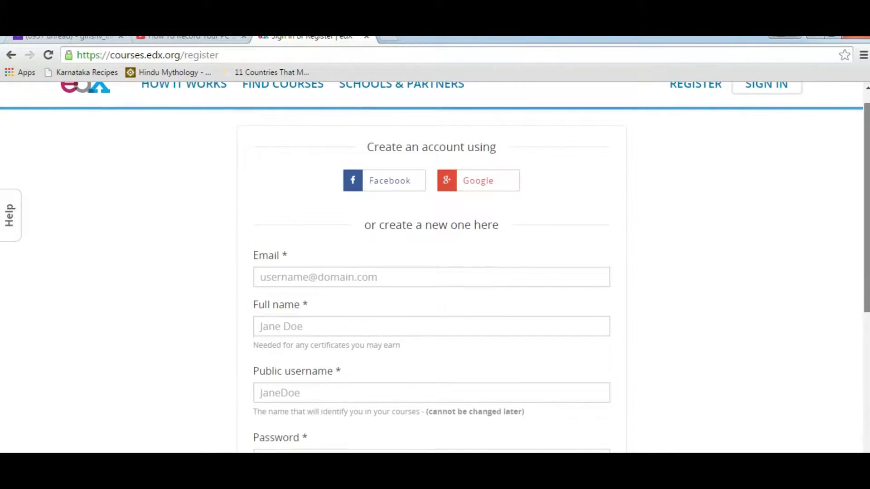
scroll(436, 268, down, 2)
scroll(435, 268, down, 1)
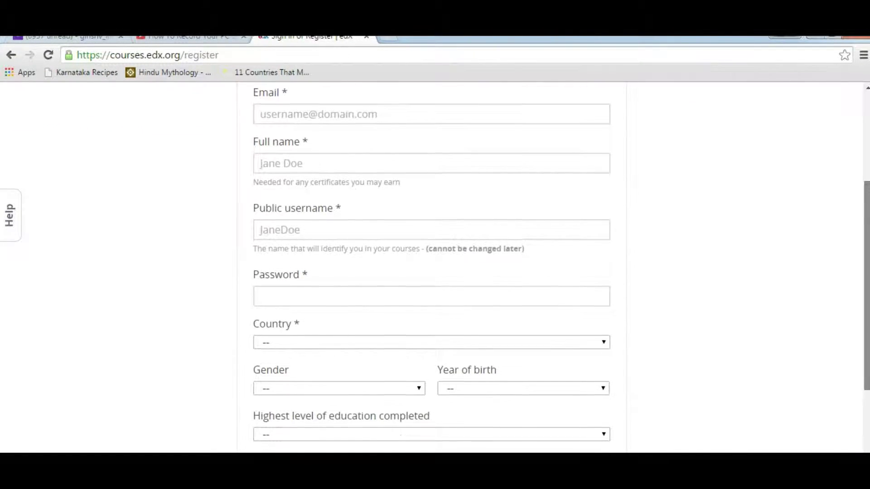
scroll(435, 267, down, 2)
scroll(435, 268, down, 1)
scroll(435, 268, up, 2)
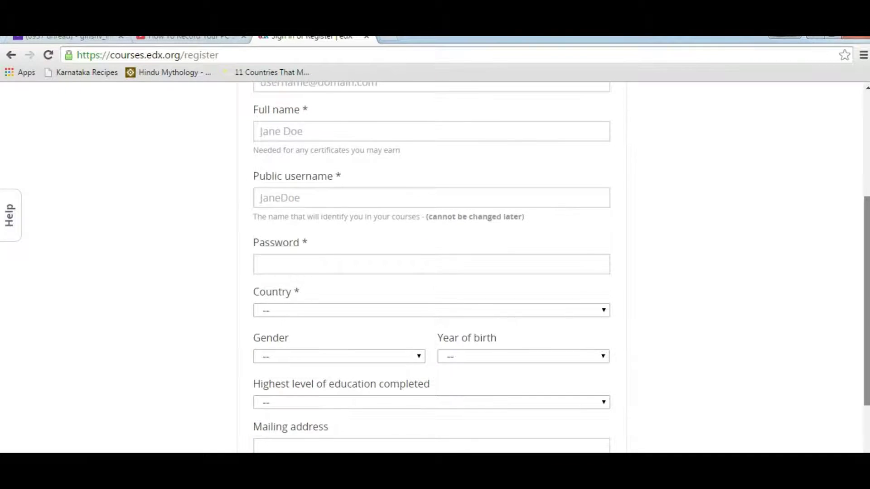
scroll(434, 267, up, 4)
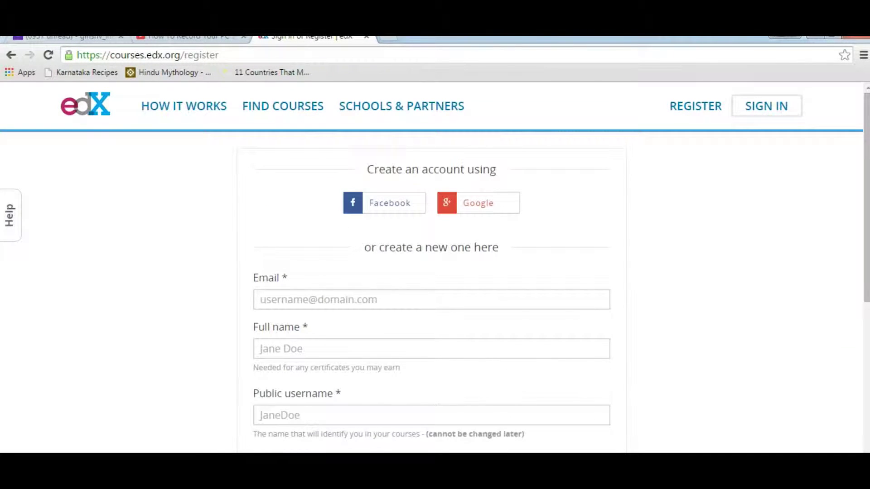
- Enter the account email, full name, public username and password
click(431, 299)
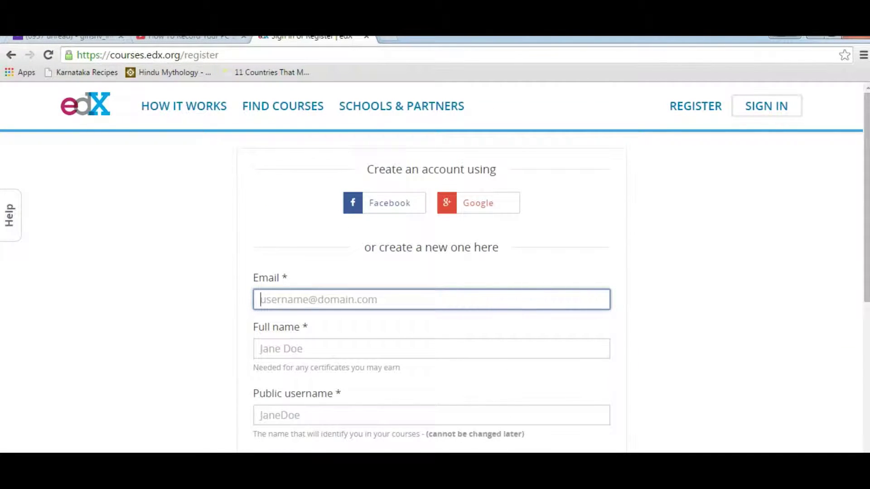
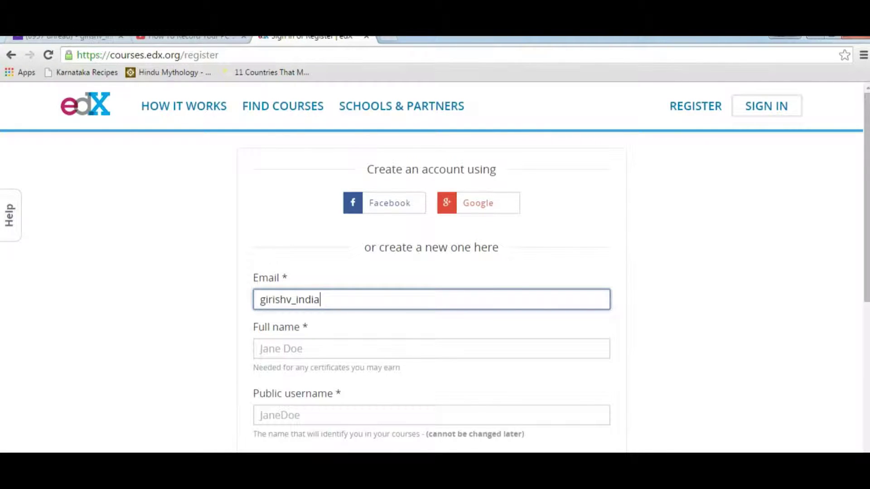
key(Tab)
text(Girish)
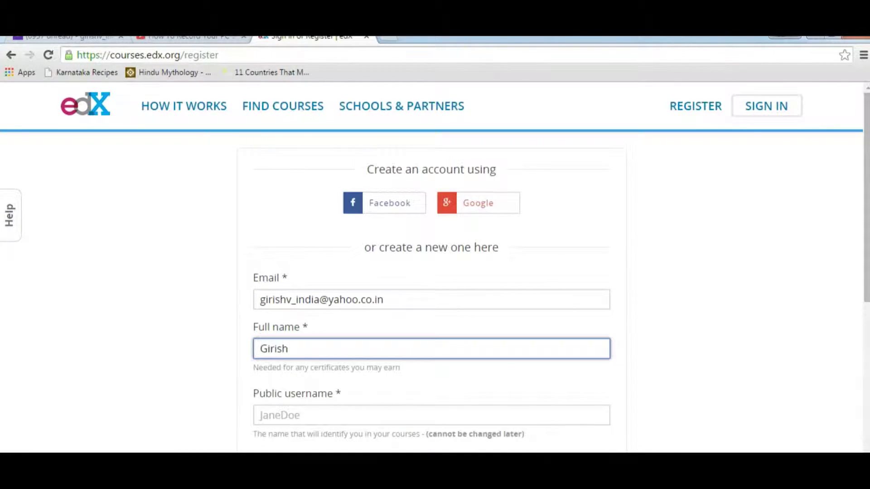
text(VG)
key(Tab)
text(Giri)
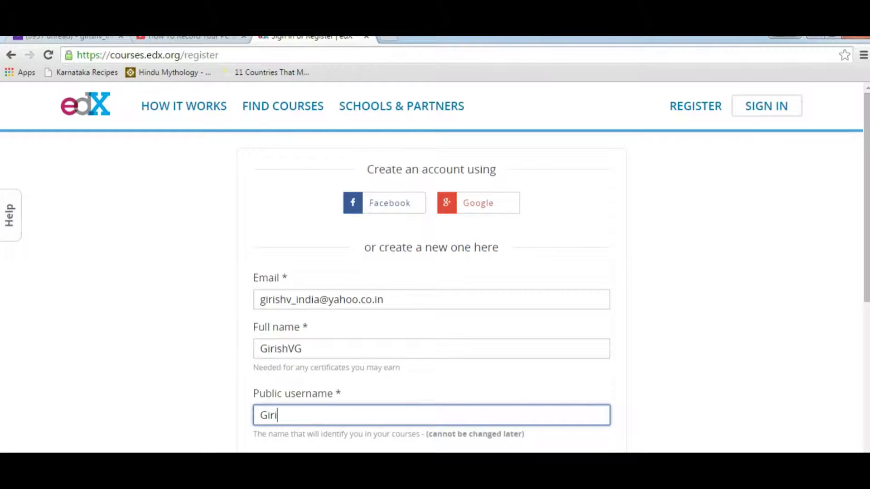
text(VG)
key(Tab)
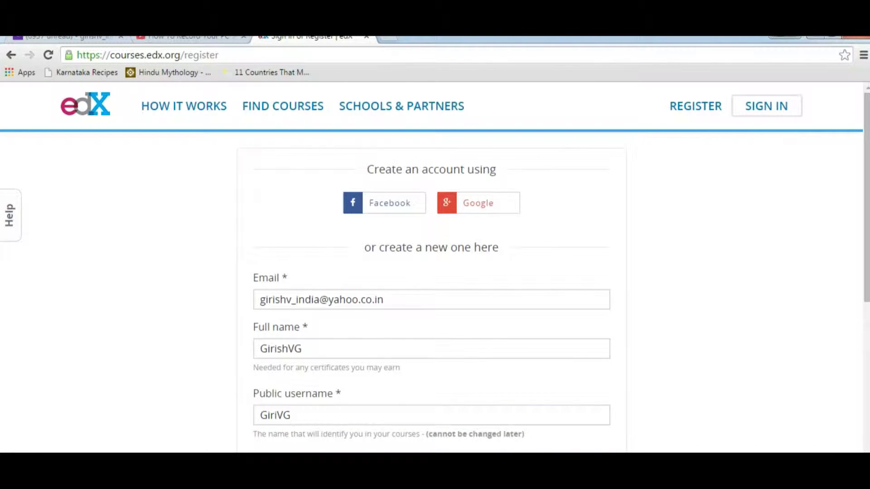
scroll(432, 272, down, 2)
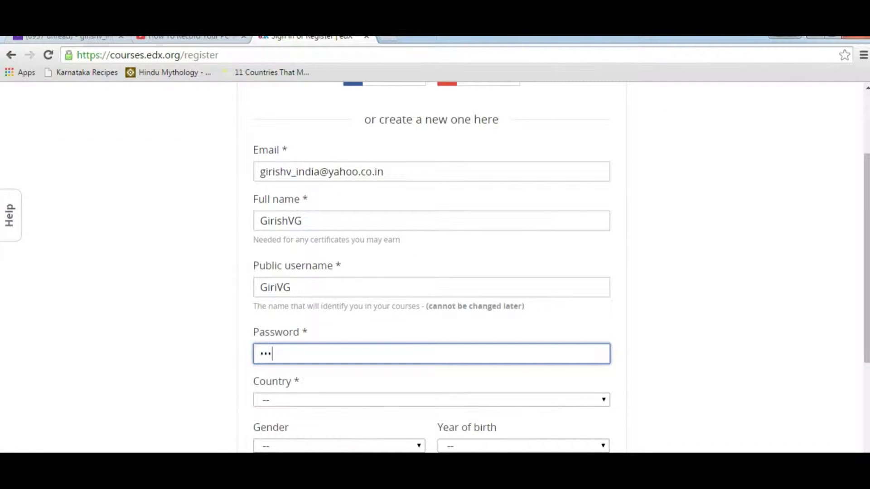
- Choose India as the country and Male as the gender
key(Tab)
key(alt+Down)
text(india)
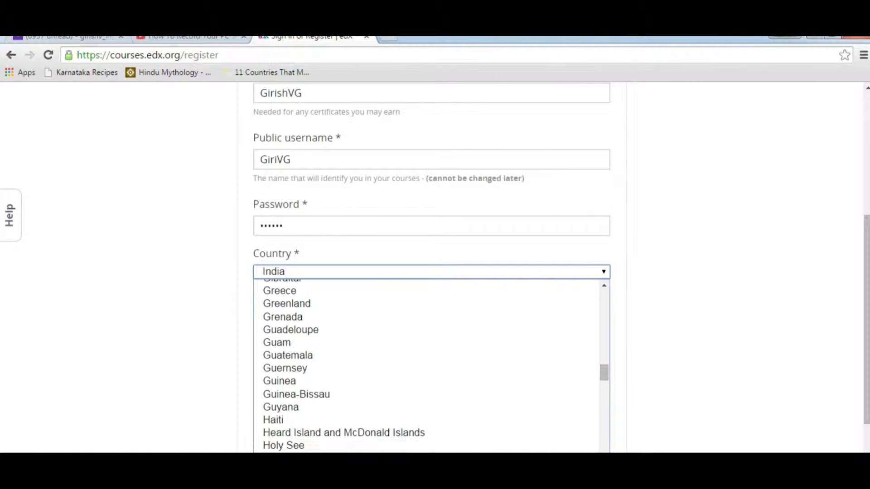
key(Return)
key(Tab)
key(alt+Down)
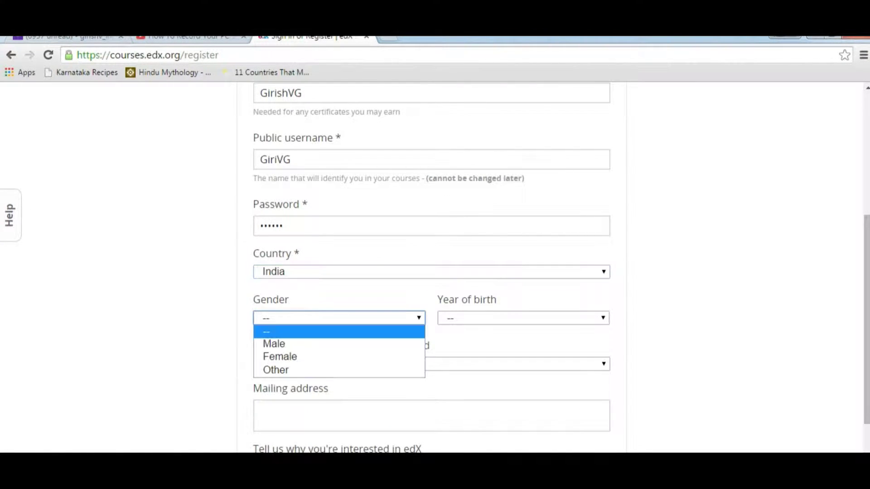
key(Down)
key(Return)
- Set birth year 1980 and education level to Master's or professional degree
key(Tab)
key(alt+Down)
text(1980)
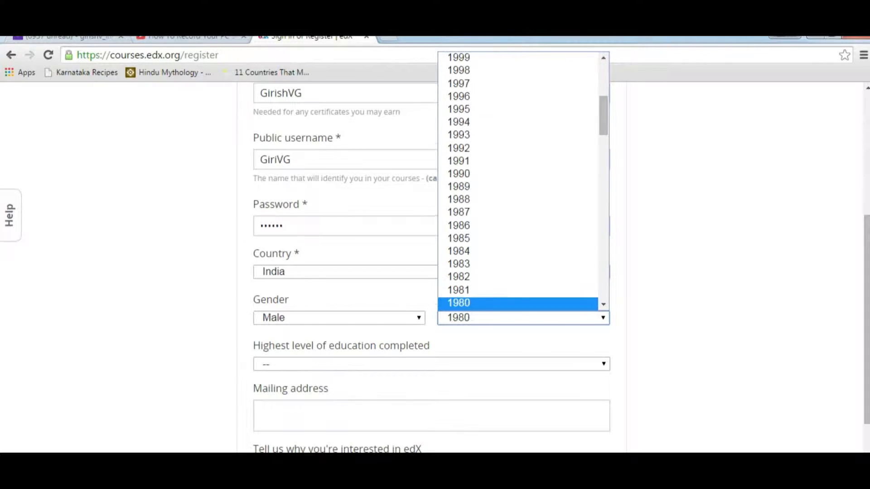
key(Return)
key(Tab)
key(alt+Down)
key(Down)
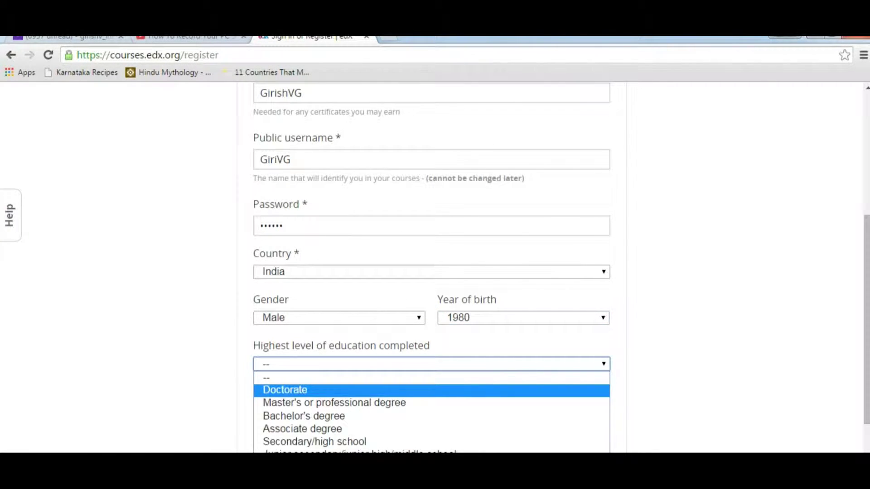
key(Down)
key(Return)
scroll(431, 272, down, 2)
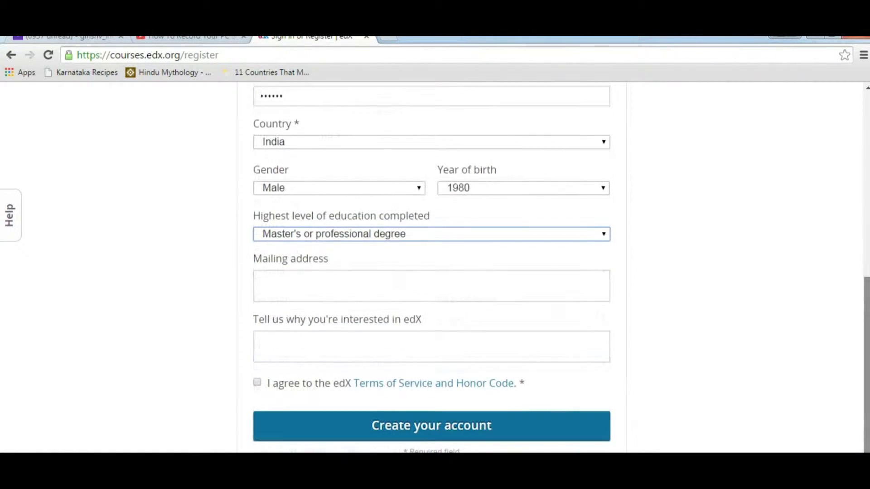
scroll(431, 271, down, 1)
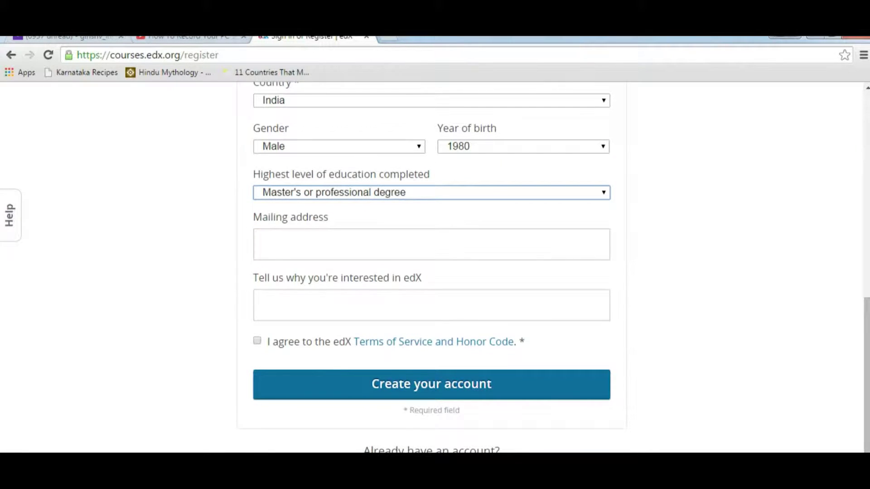
- Tick the checkbox agreeing to the terms and honor code
key(Tab)
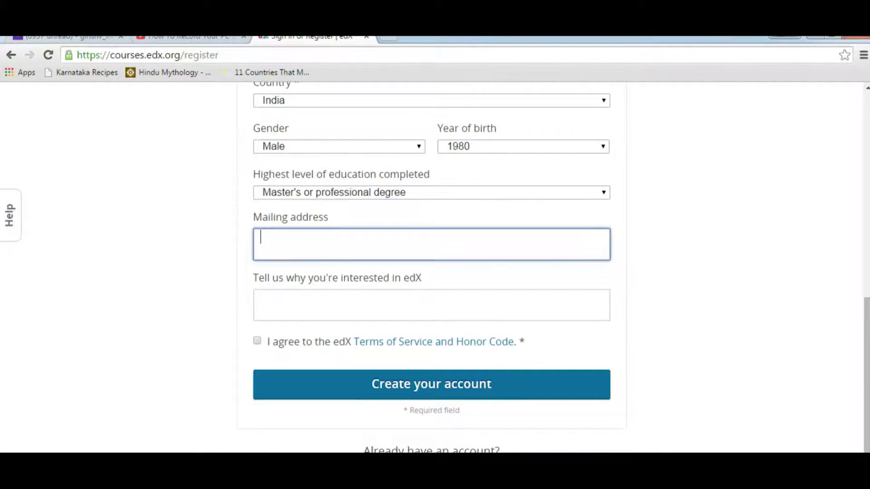
key(Tab)
key(Tab)
key(space)
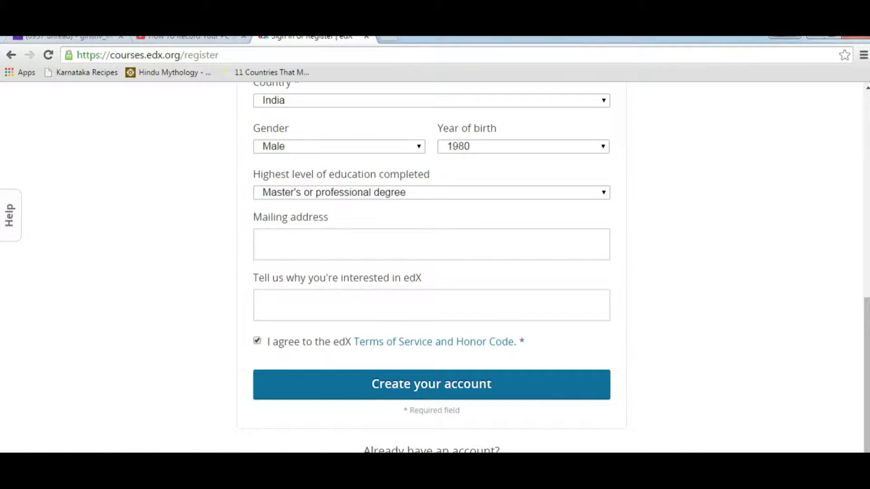
- Open the Terms of Service in a new tab and scroll through it
key(Tab)
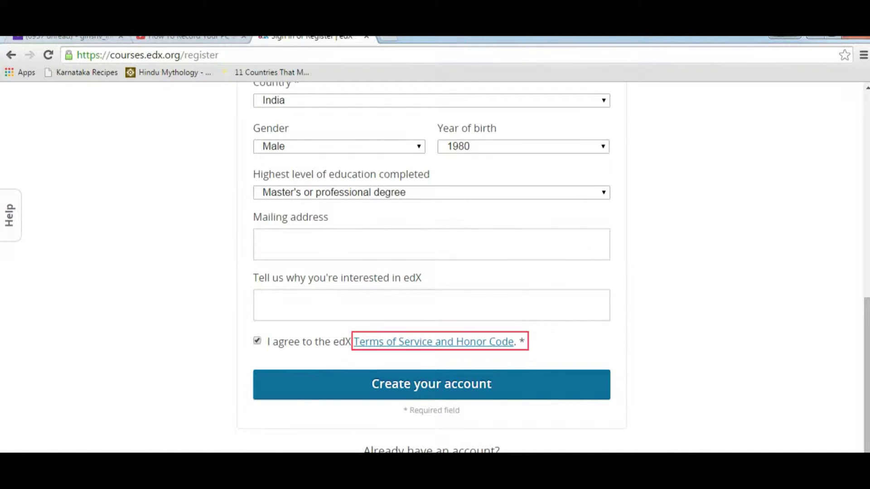
key(Menu)
key(Down)
key(Return)
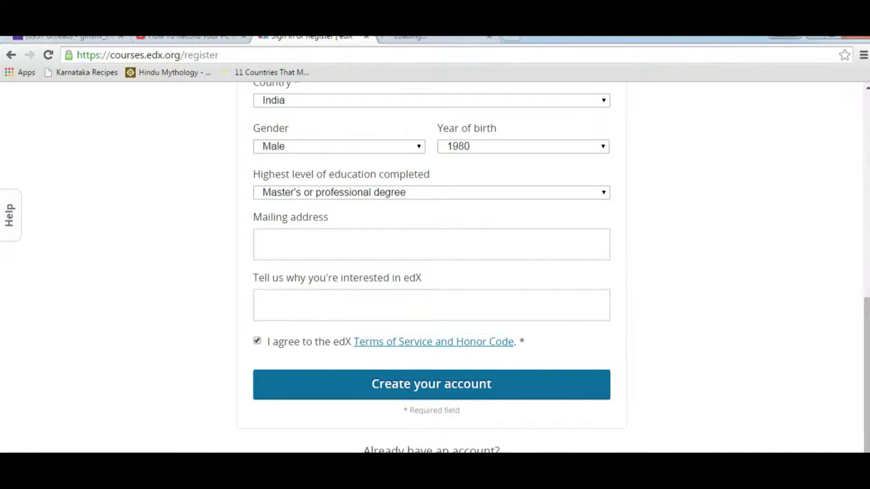
key(ctrl+Tab)
key(Page_Down)
scroll(436, 272, down, 10)
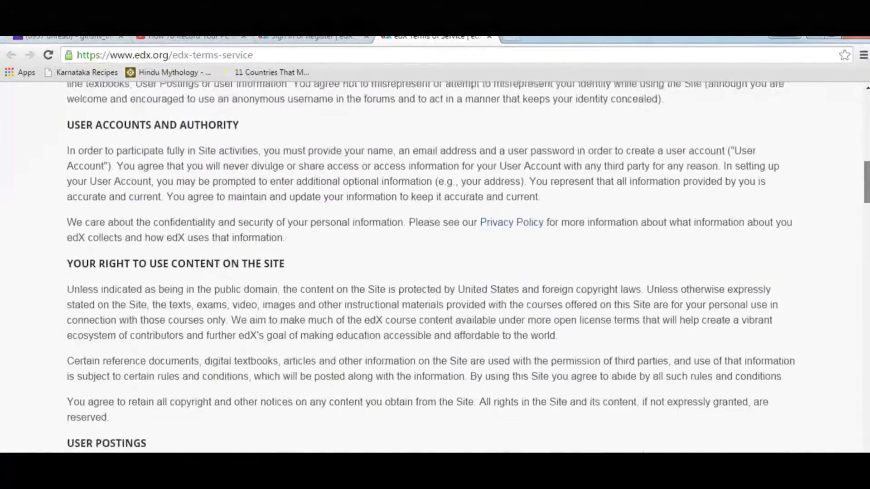
scroll(435, 272, down, 10)
- Return to the registration form and submit it to create the account
key(ctrl+shift+Tab)
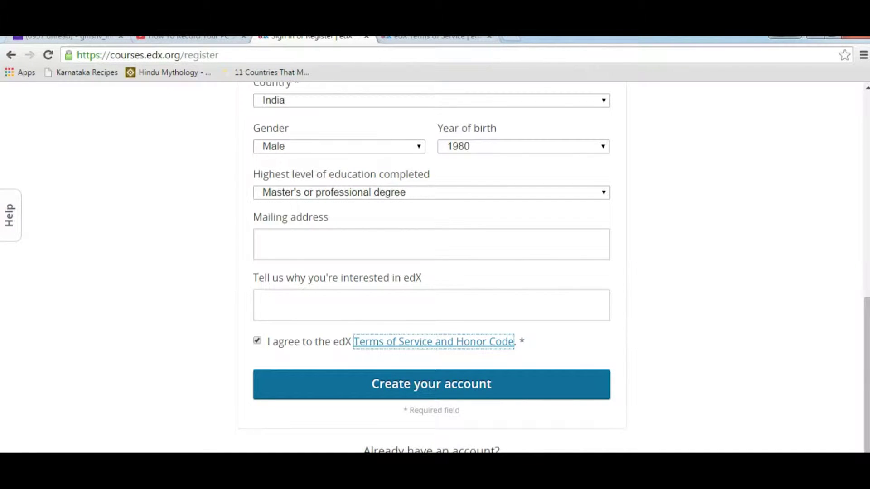
key(Tab)
key(Return)
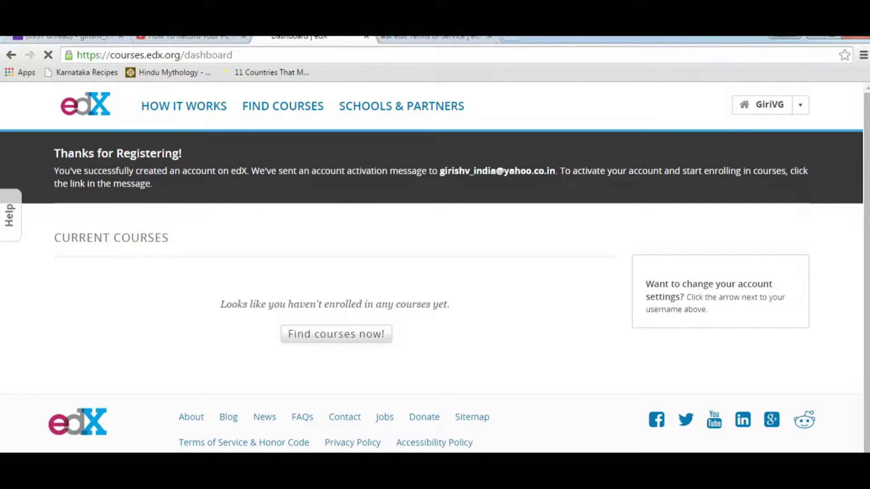
scroll(435, 273, down, 2)
scroll(436, 272, up, 1)
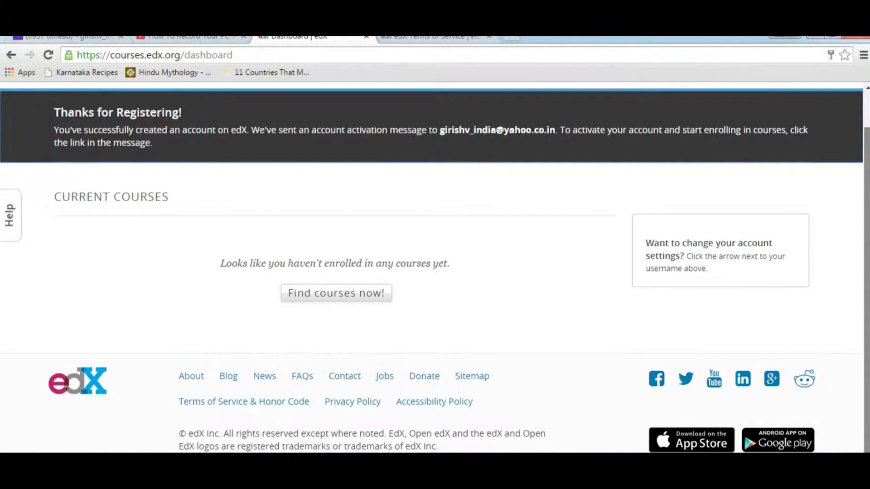
- Reload the dashboard and go to the course catalogue via Find courses now!
key(F5)
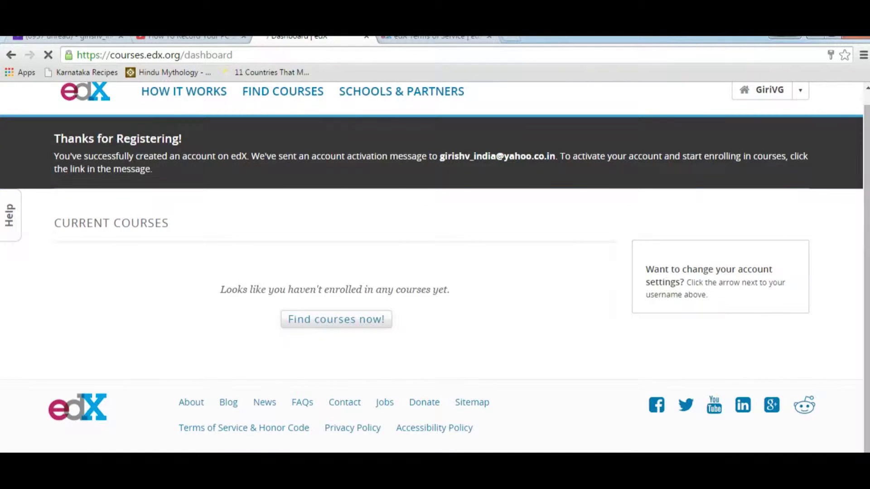
scroll(436, 272, down, 1)
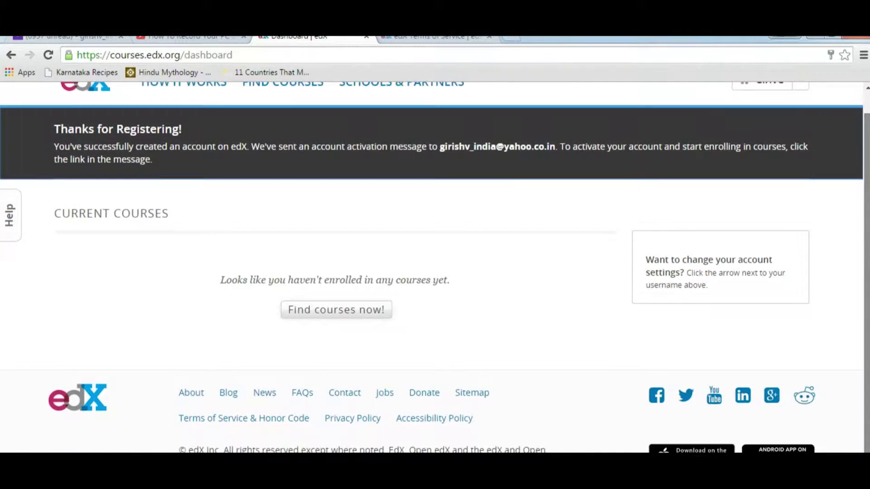
scroll(435, 272, up, 1)
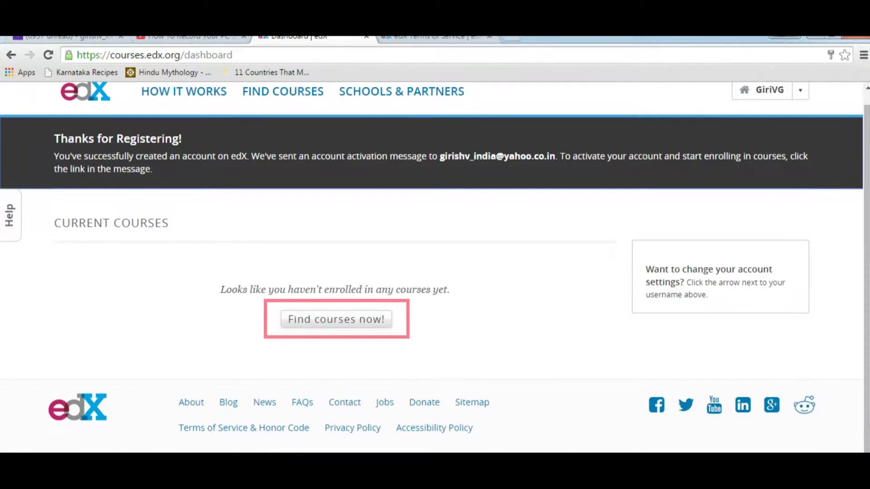
click(335, 319)
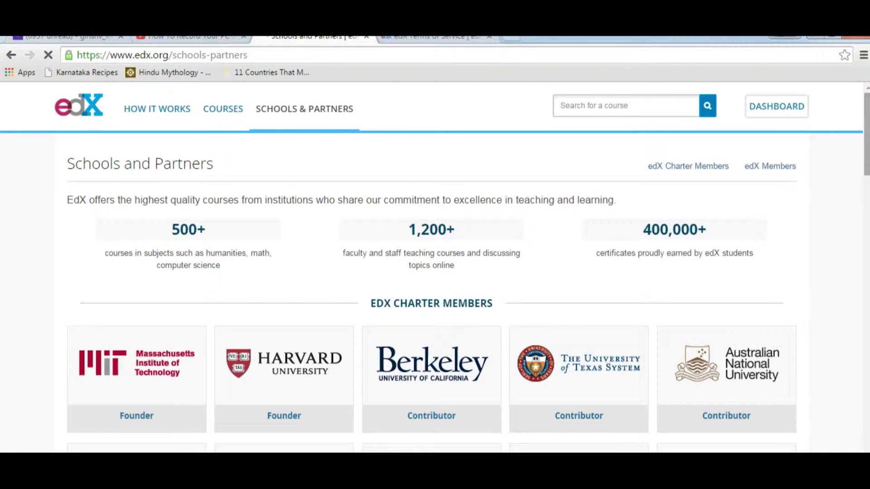
scroll(435, 272, down, 5)
scroll(435, 272, down, 6)
scroll(435, 272, down, 3)
scroll(435, 272, down, 1)
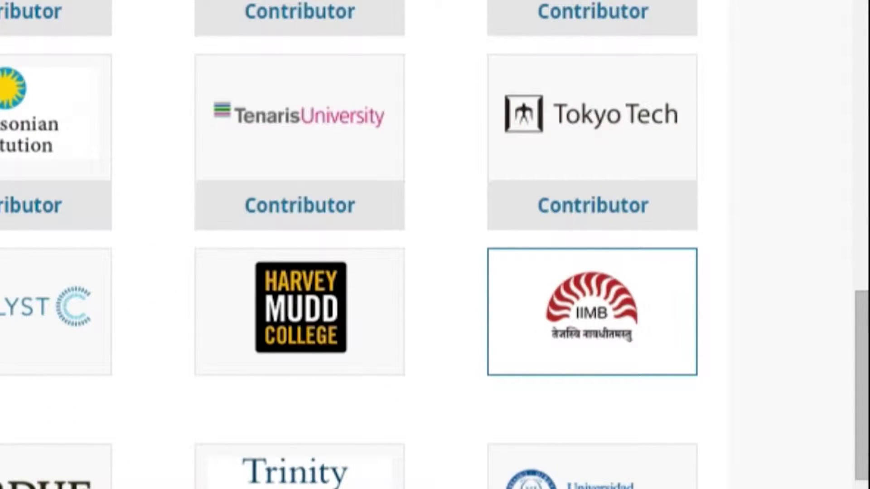
- Open the IIMBx page for the Indian Institute of Management, Bangalore
click(592, 312)
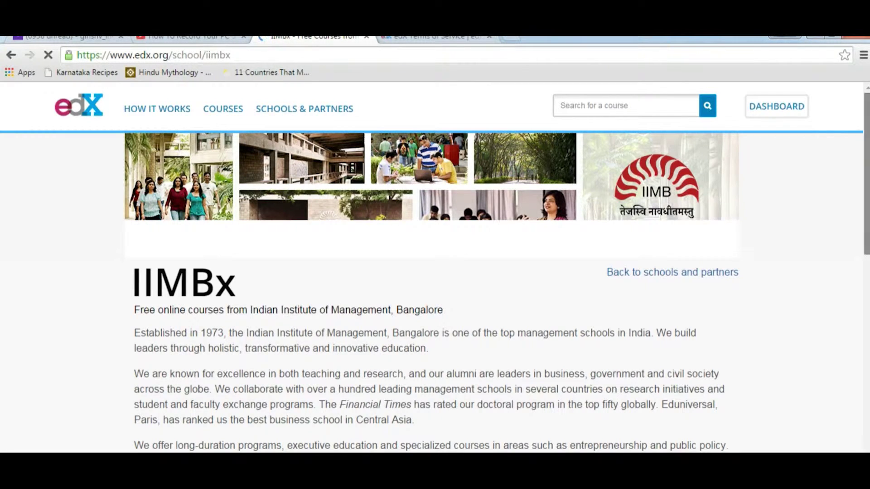
scroll(435, 272, down, 1)
scroll(435, 272, down, 3)
scroll(435, 271, down, 3)
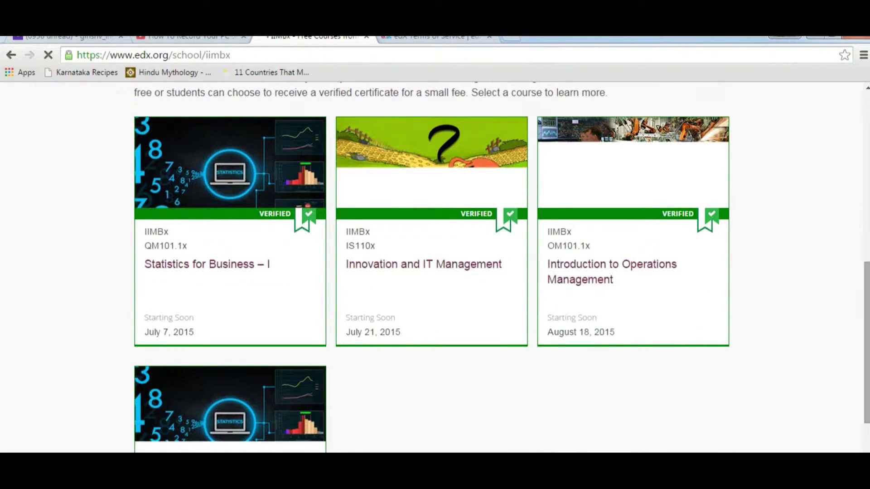
scroll(435, 272, down, 1)
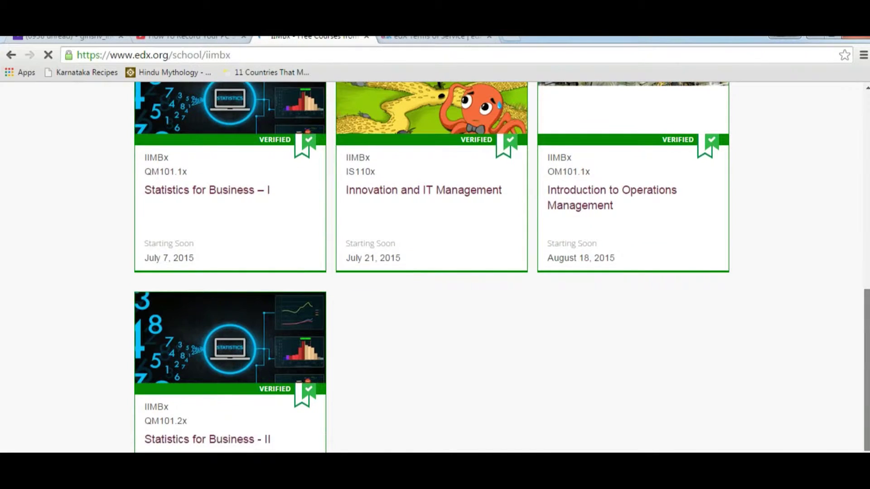
scroll(435, 272, up, 2)
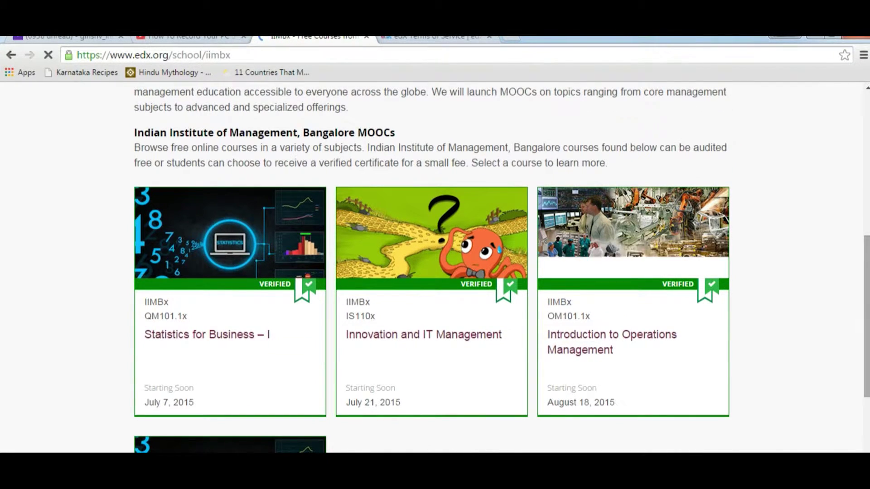
scroll(435, 271, down, 1)
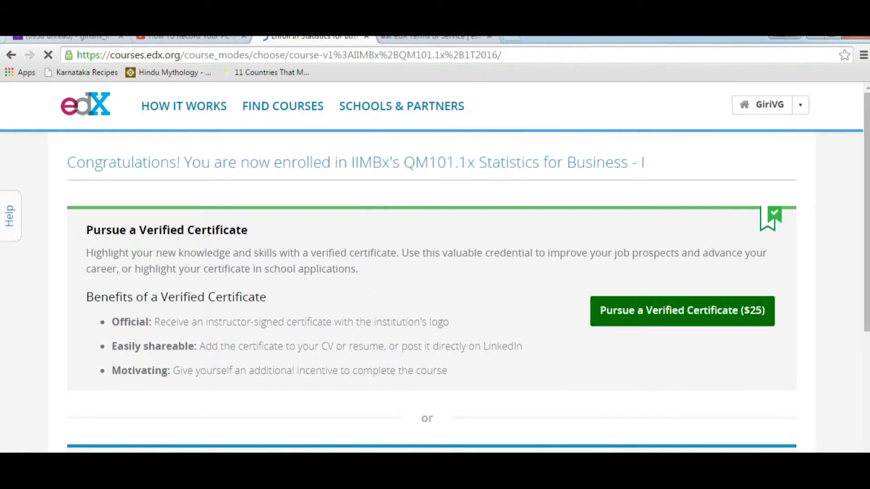
scroll(435, 265, down, 3)
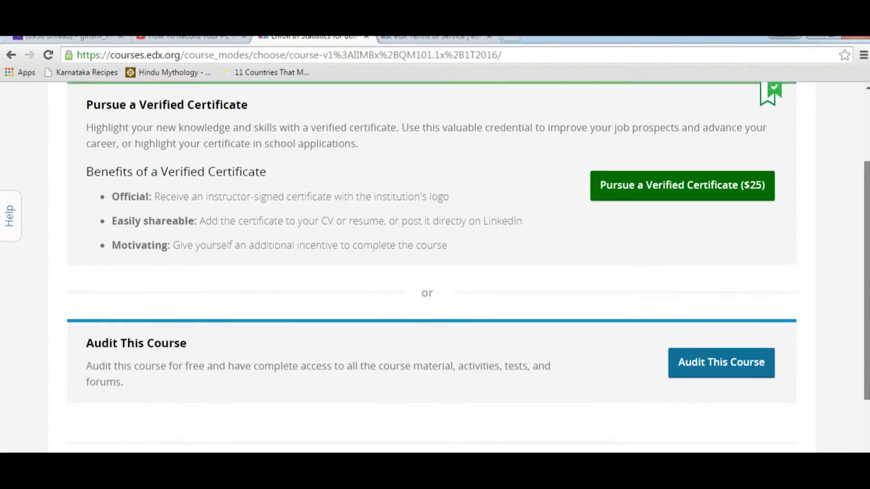
- Pick an enrollment track for Statistics for Business – I from the certificate and audit options
key(shift+Tab)
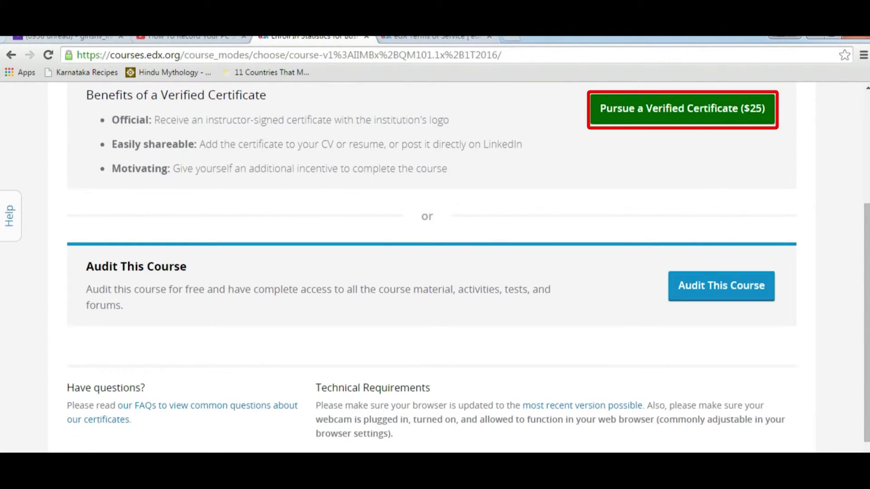
key(Return)
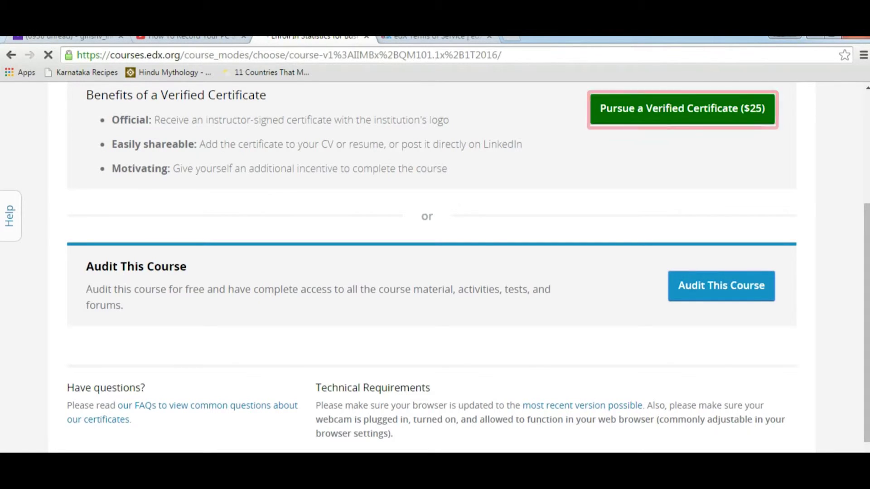